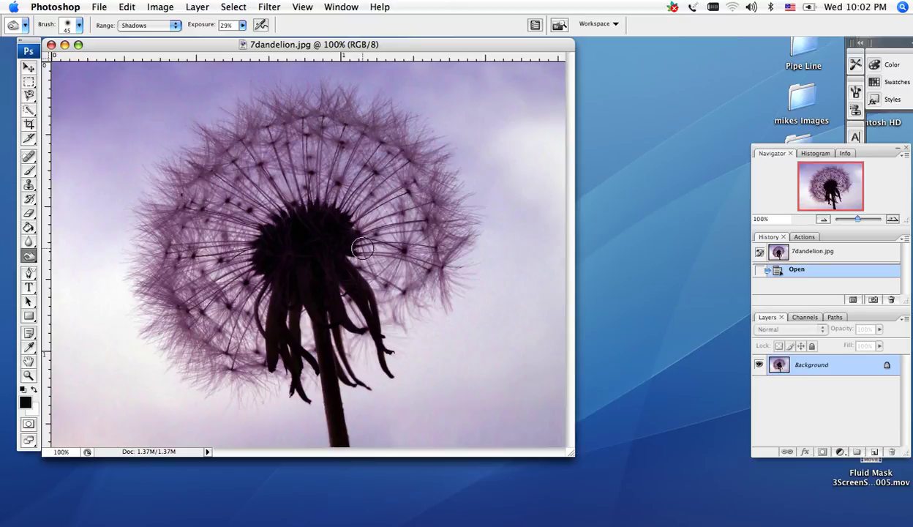
Invert the dandelion photo's colours so the seed head turns pale green on dark olive
{"action": "left_click", "coordinate": [163, 9]}
{"action": "mouse_move", "coordinate": [161, 44]}
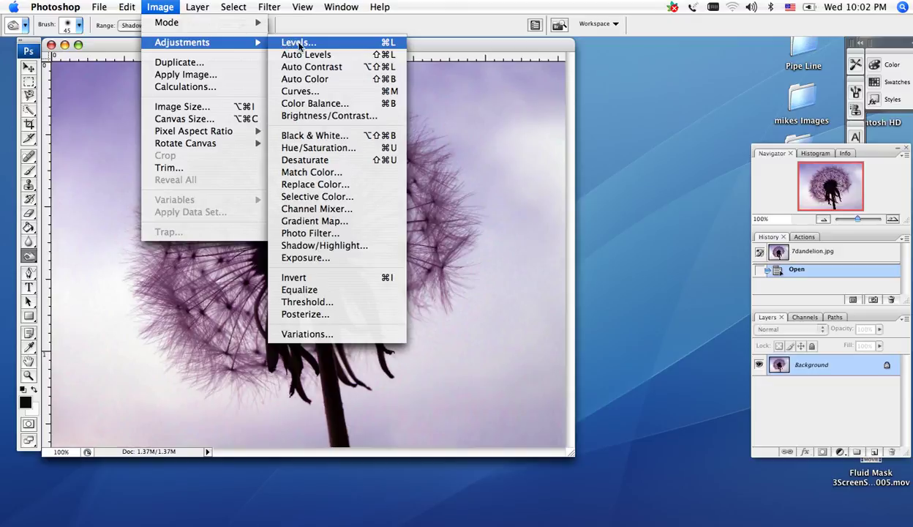
{"action": "left_click", "coordinate": [316, 281]}
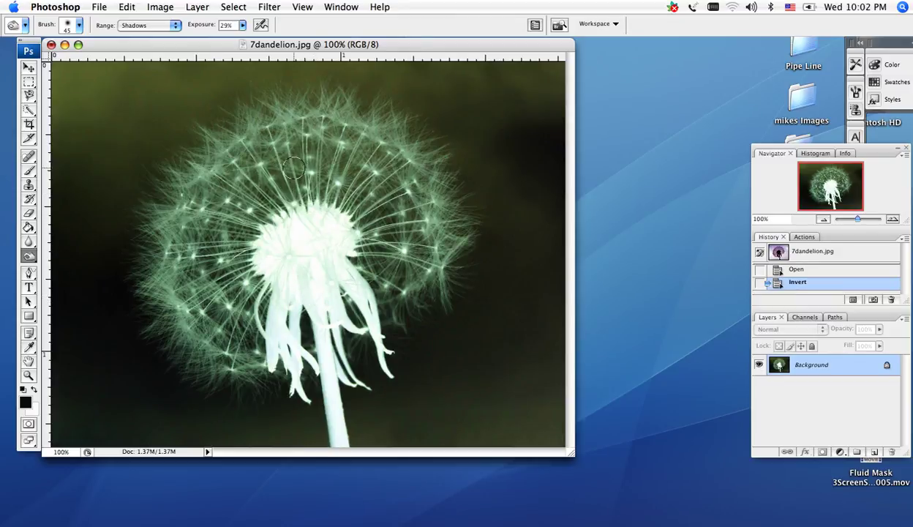
{"action": "left_click", "coordinate": [270, 7]}
Launch Fluid Mask 3 on the inverted dandelion, with object edges detected at 49%
{"action": "mouse_move", "coordinate": [343, 327]}
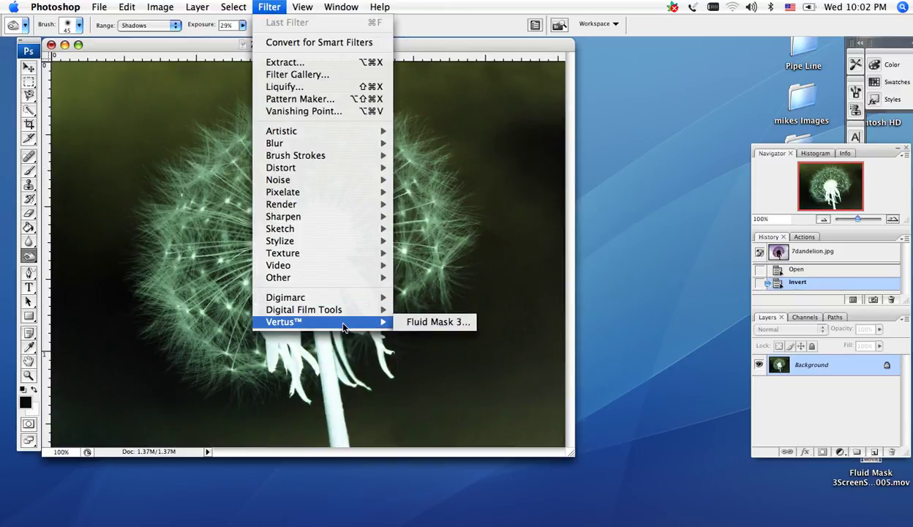
{"action": "left_click", "coordinate": [420, 323]}
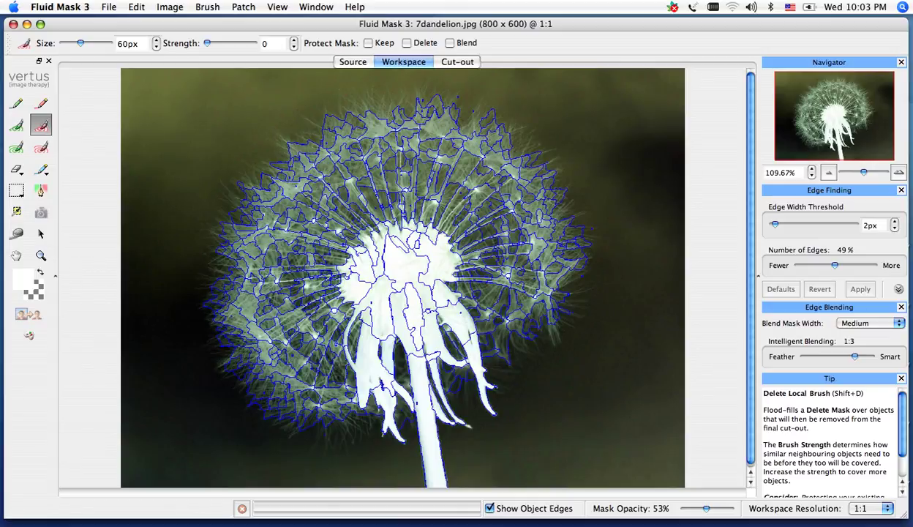
Mark the sky red for deletion, Auto-Fill the dandelion with keep, and hide Object Edges
{"action": "left_click_drag", "start_coordinate": [217, 104], "coordinate": [164, 149]}
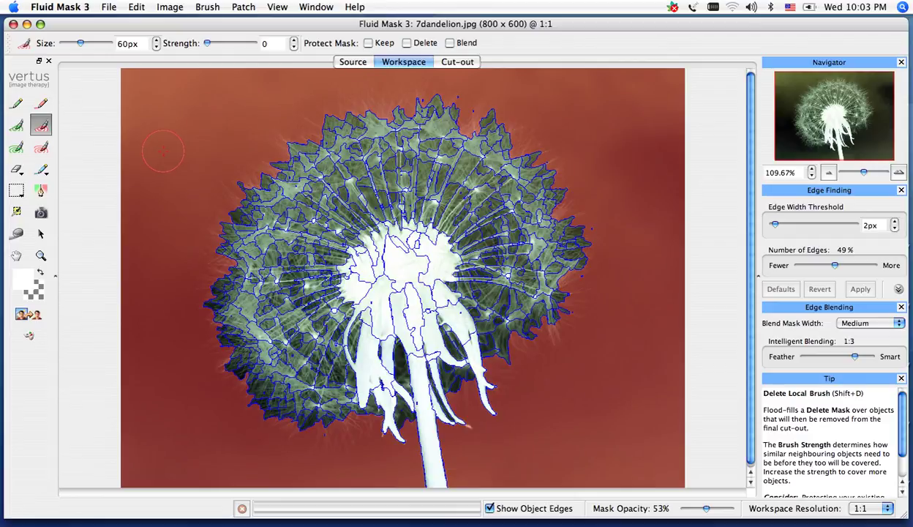
{"action": "left_click", "coordinate": [171, 8]}
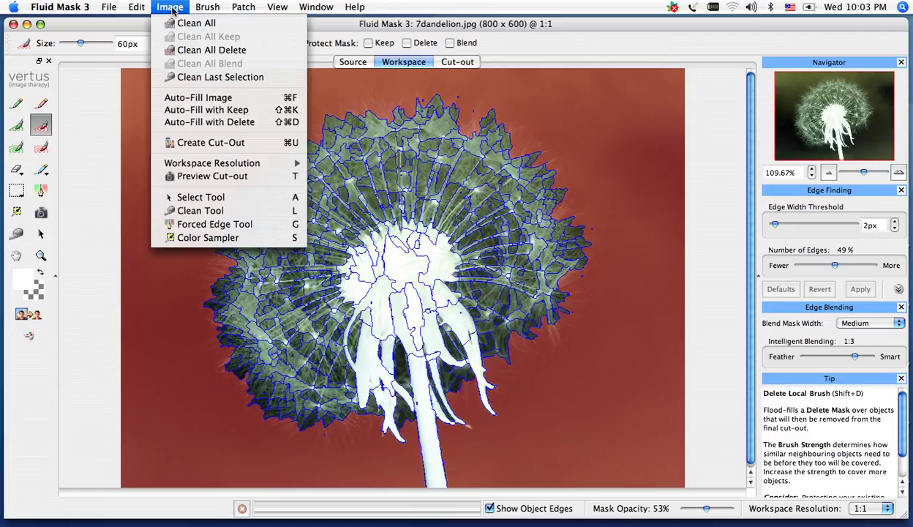
{"action": "left_click", "coordinate": [195, 112]}
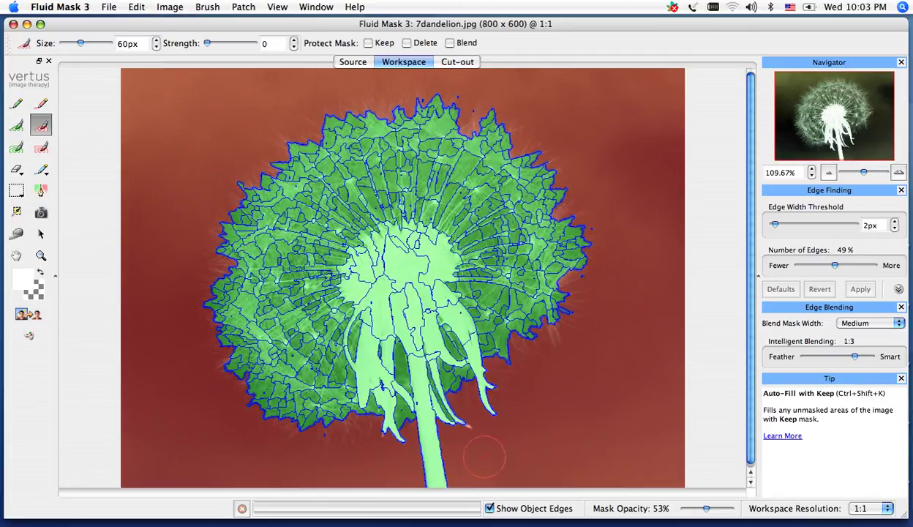
{"action": "left_click", "coordinate": [489, 508]}
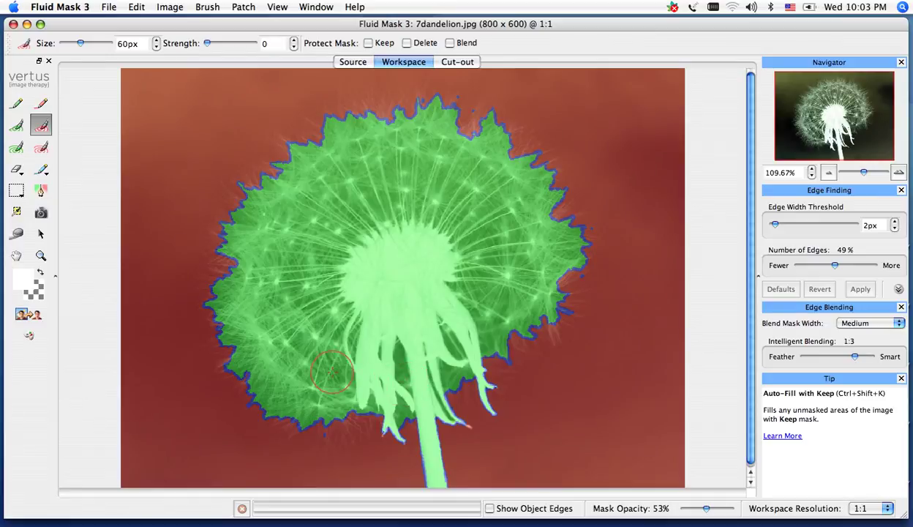
Paint a blue blend mask over the fluffy seed head with a 116px Blend Exact Brush
{"action": "left_click", "coordinate": [41, 169]}
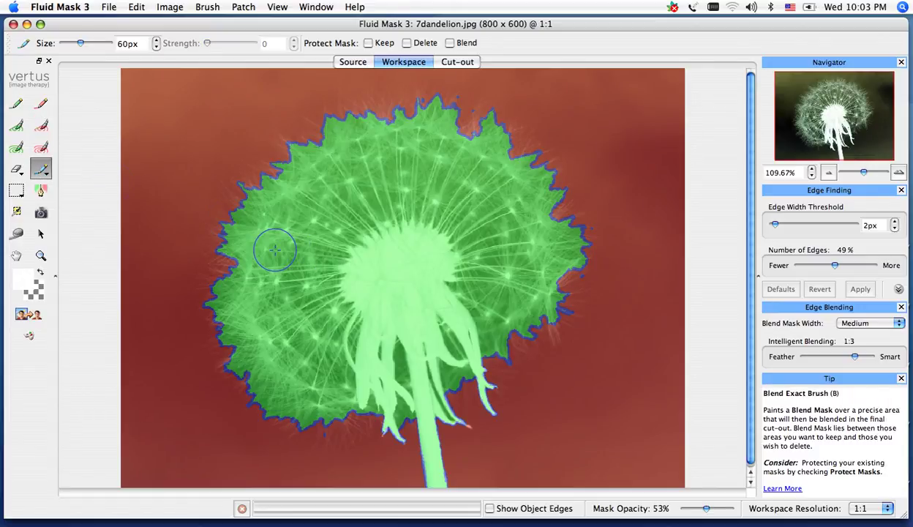
{"action": "key", "text": "bracketright"}
{"action": "key", "text": "bracketright"}
{"action": "key", "text": "bracketright"}
{"action": "key", "text": "bracketright"}
{"action": "key", "text": "bracketright"}
{"action": "key", "text": "bracketright"}
{"action": "key", "text": "bracketright"}
{"action": "key", "text": "bracketright"}
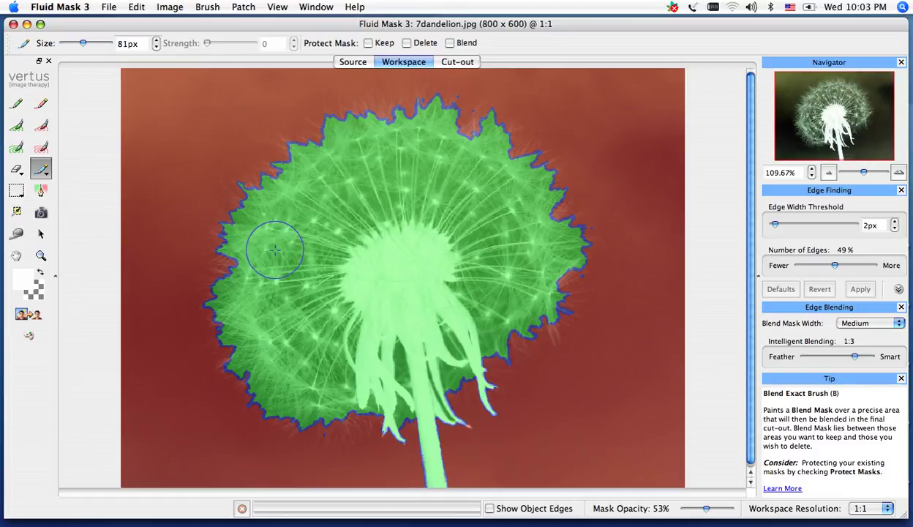
{"action": "mouse_move", "coordinate": [284, 193]}
{"action": "left_mouse_down"}
{"action": "mouse_move", "coordinate": [253, 191]}
{"action": "mouse_move", "coordinate": [233, 241]}
{"action": "mouse_move", "coordinate": [224, 280]}
{"action": "mouse_move", "coordinate": [231, 320]}
{"action": "mouse_move", "coordinate": [248, 361]}
{"action": "mouse_move", "coordinate": [280, 393]}
{"action": "mouse_move", "coordinate": [333, 413]}
{"action": "mouse_move", "coordinate": [351, 416]}
{"action": "mouse_move", "coordinate": [325, 391]}
{"action": "mouse_move", "coordinate": [333, 392]}
{"action": "mouse_move", "coordinate": [315, 311]}
{"action": "mouse_move", "coordinate": [316, 267]}
{"action": "mouse_move", "coordinate": [355, 218]}
{"action": "mouse_move", "coordinate": [393, 199]}
{"action": "mouse_move", "coordinate": [427, 199]}
{"action": "mouse_move", "coordinate": [458, 222]}
{"action": "mouse_move", "coordinate": [495, 342]}
{"action": "mouse_move", "coordinate": [550, 309]}
{"action": "mouse_move", "coordinate": [561, 233]}
{"action": "mouse_move", "coordinate": [549, 211]}
{"action": "mouse_move", "coordinate": [534, 210]}
{"action": "mouse_move", "coordinate": [523, 262]}
{"action": "mouse_move", "coordinate": [532, 241]}
{"action": "mouse_move", "coordinate": [524, 166]}
{"action": "mouse_move", "coordinate": [498, 177]}
{"action": "mouse_move", "coordinate": [502, 159]}
{"action": "mouse_move", "coordinate": [467, 135]}
{"action": "mouse_move", "coordinate": [428, 117]}
{"action": "mouse_move", "coordinate": [433, 145]}
{"action": "mouse_move", "coordinate": [386, 117]}
{"action": "mouse_move", "coordinate": [336, 117]}
{"action": "mouse_move", "coordinate": [335, 135]}
{"action": "mouse_move", "coordinate": [297, 150]}
{"action": "mouse_move", "coordinate": [344, 175]}
{"action": "mouse_move", "coordinate": [271, 241]}
{"action": "mouse_move", "coordinate": [285, 342]}
{"action": "left_mouse_up"}
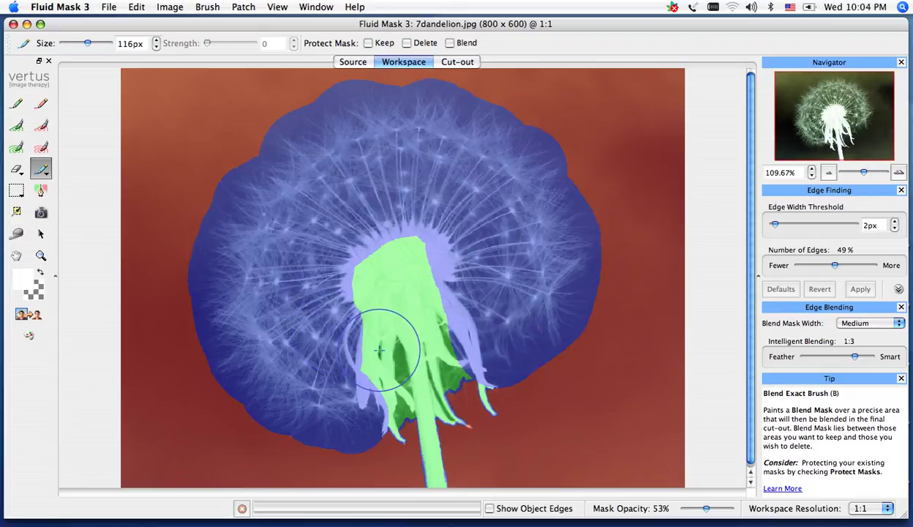
With a 35px Blend Exact Brush, blend the drooping florets beside the stem, then swap preview swatches
{"action": "key", "text": "bracketleft"}
{"action": "key", "text": "bracketleft"}
{"action": "key", "text": "bracketleft"}
{"action": "key", "text": "bracketleft"}
{"action": "key", "text": "bracketleft"}
{"action": "key", "text": "bracketleft"}
{"action": "key", "text": "bracketleft"}
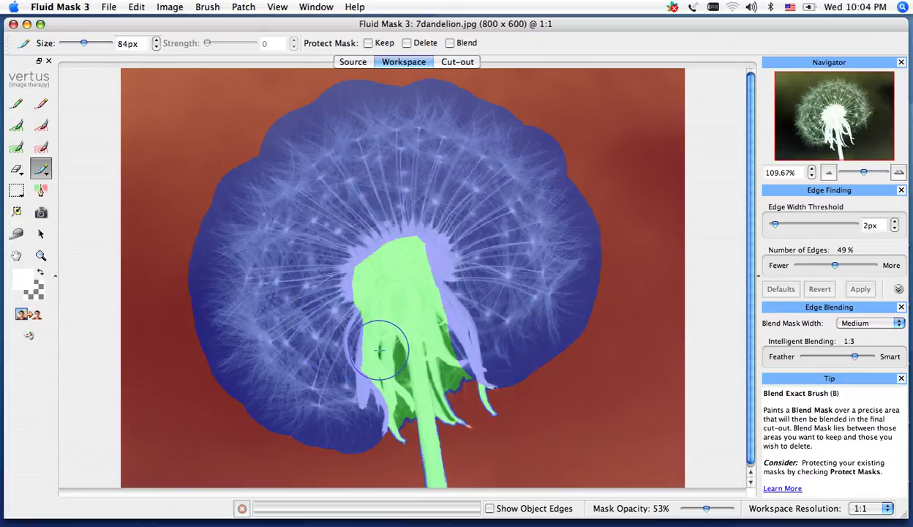
{"action": "key", "text": "bracketleft"}
{"action": "key", "text": "bracketleft"}
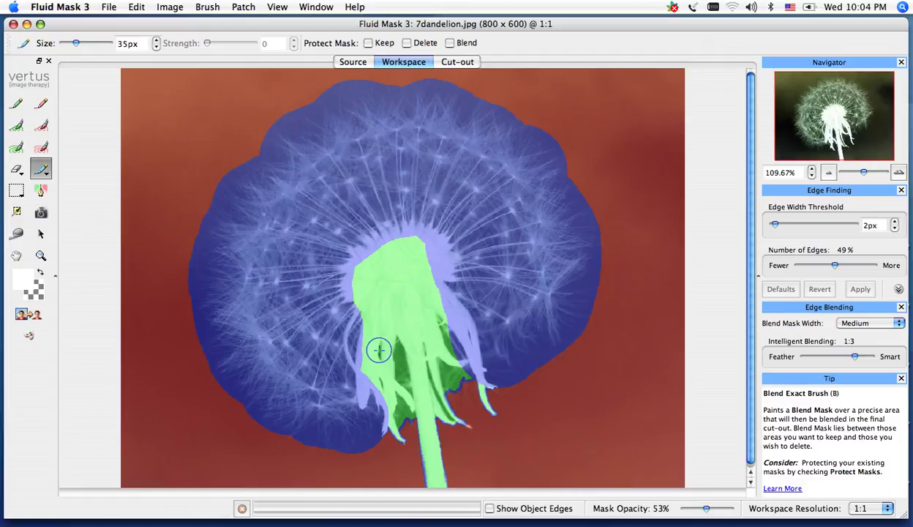
{"action": "left_click_drag", "start_coordinate": [379, 332], "coordinate": [380, 382]}
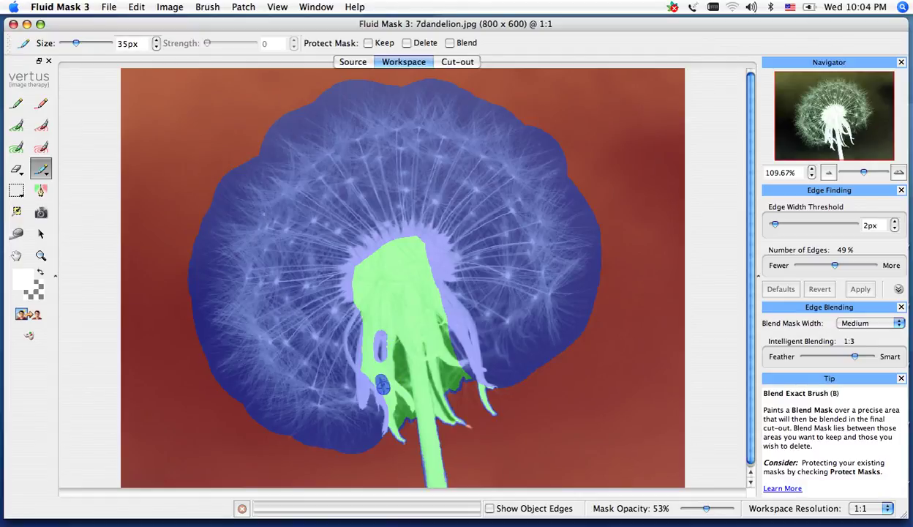
{"action": "mouse_move", "coordinate": [409, 411]}
{"action": "left_mouse_down"}
{"action": "mouse_move", "coordinate": [398, 422]}
{"action": "mouse_move", "coordinate": [386, 428]}
{"action": "mouse_move", "coordinate": [404, 412]}
{"action": "mouse_move", "coordinate": [395, 357]}
{"action": "left_mouse_up"}
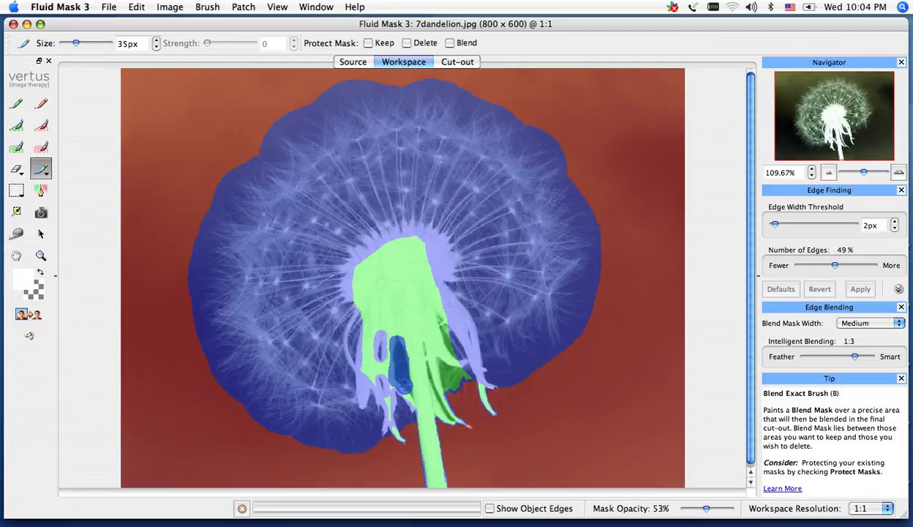
{"action": "mouse_move", "coordinate": [396, 342]}
{"action": "left_mouse_down"}
{"action": "mouse_move", "coordinate": [391, 327]}
{"action": "mouse_move", "coordinate": [443, 338]}
{"action": "mouse_move", "coordinate": [455, 370]}
{"action": "left_mouse_up"}
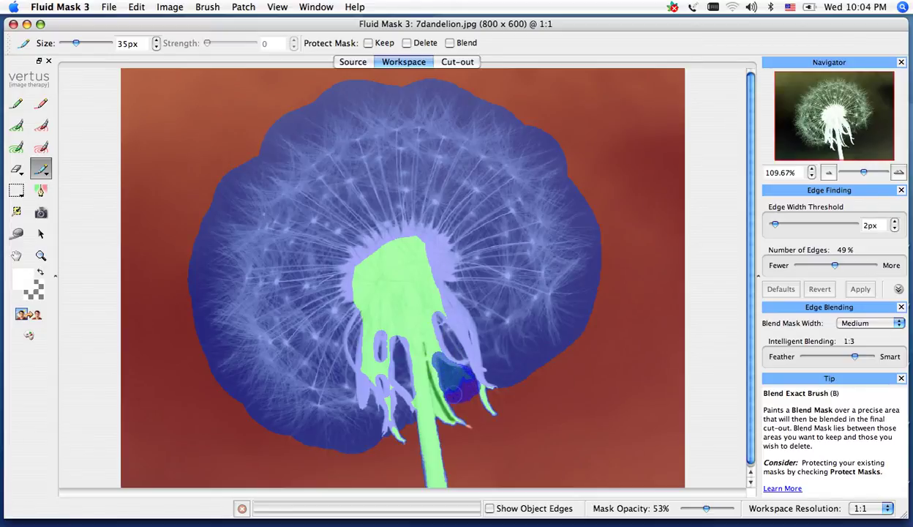
{"action": "left_click_drag", "start_coordinate": [454, 394], "coordinate": [455, 396]}
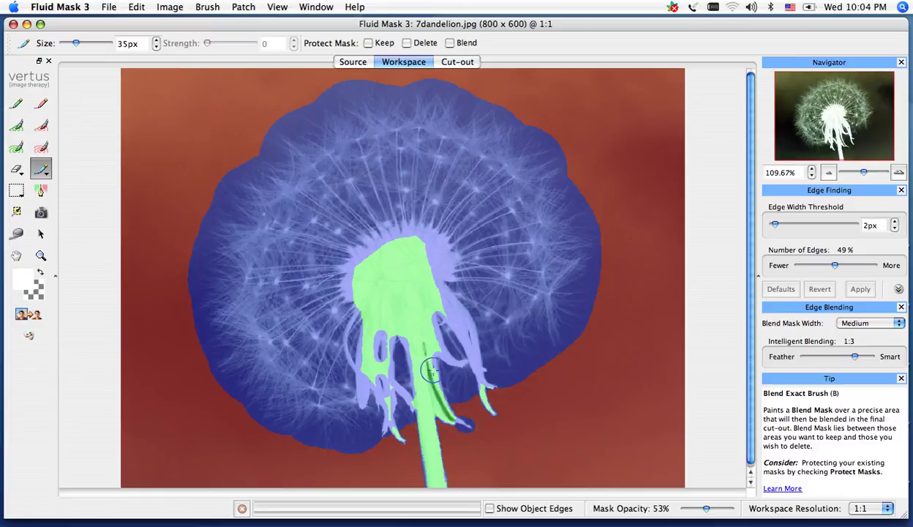
{"action": "left_click_drag", "start_coordinate": [418, 342], "coordinate": [448, 414]}
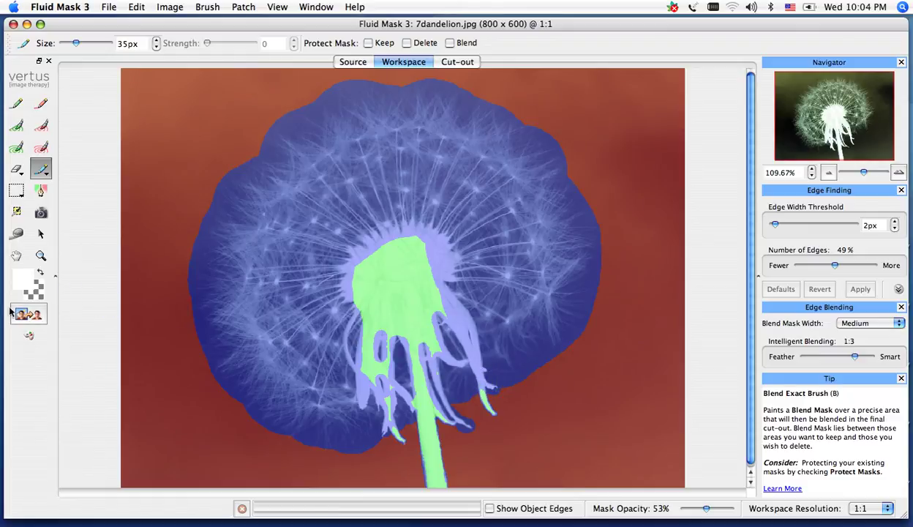
{"action": "left_click", "coordinate": [41, 274]}
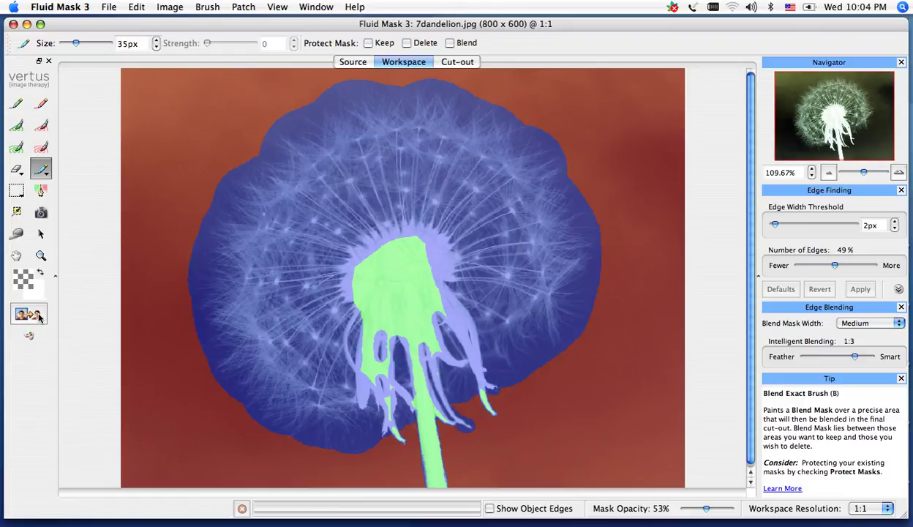
Preview the cut-out on transparency and apply it back to Photoshop with Save and Apply
{"action": "left_click", "coordinate": [40, 316]}
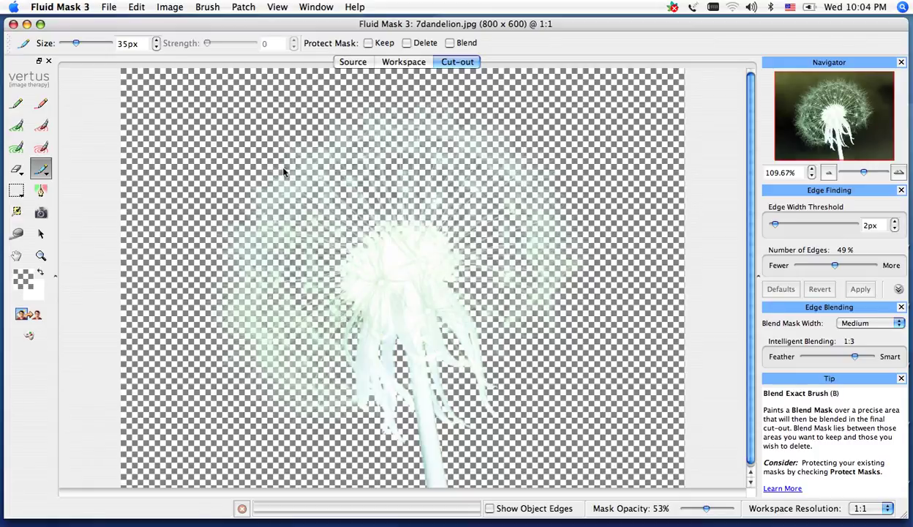
{"action": "left_click", "coordinate": [109, 7]}
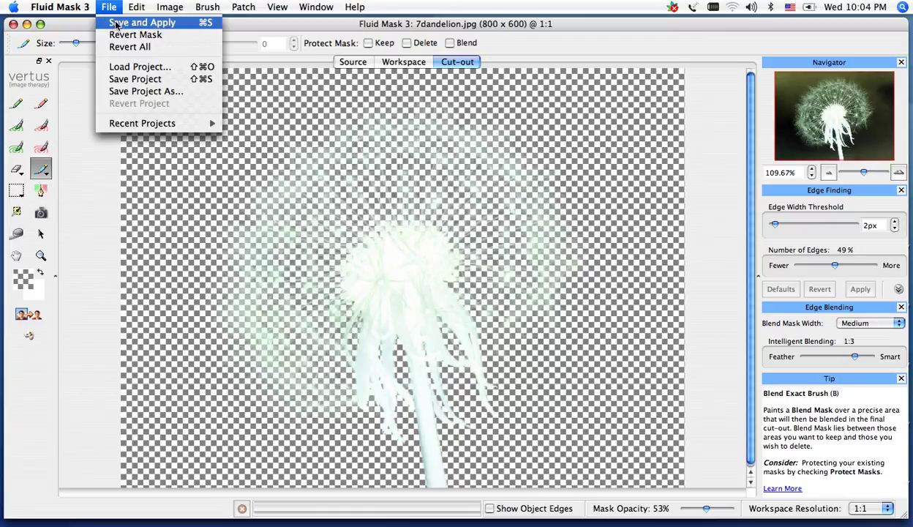
{"action": "left_click", "coordinate": [117, 23]}
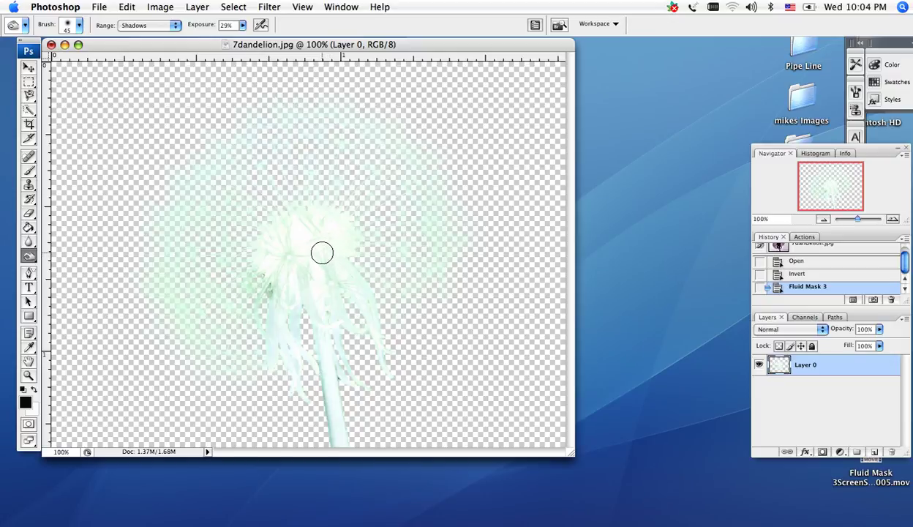
Lightly dodge the seed head, invert the cut-out back to dark tones, and load its pixels as a selection
{"action": "left_click_drag", "start_coordinate": [321, 255], "coordinate": [306, 208]}
{"action": "left_click", "coordinate": [158, 9]}
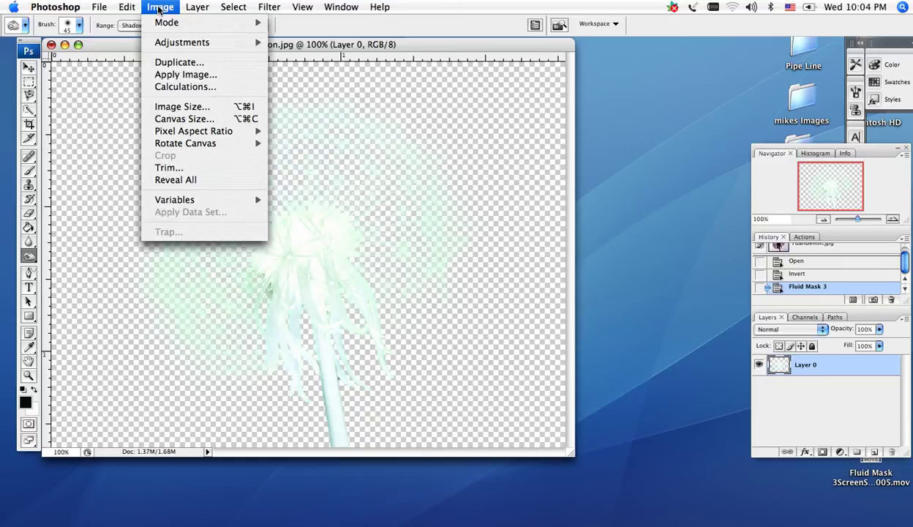
{"action": "mouse_move", "coordinate": [188, 48]}
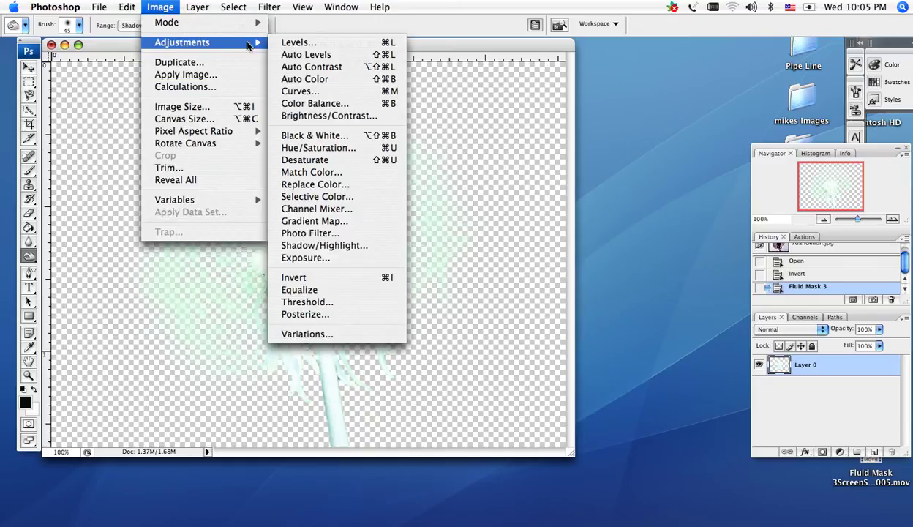
{"action": "left_click", "coordinate": [339, 278]}
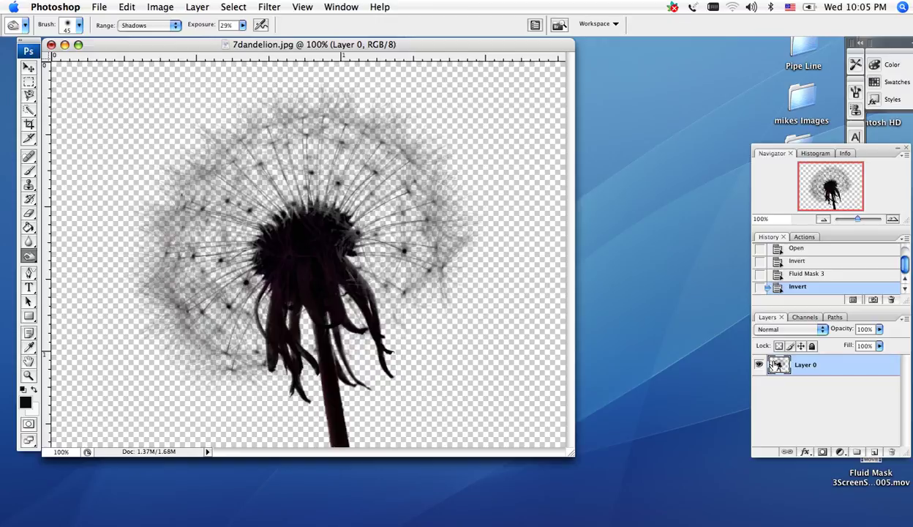
{"action": "left_click", "coordinate": [778, 365], "text": "super"}
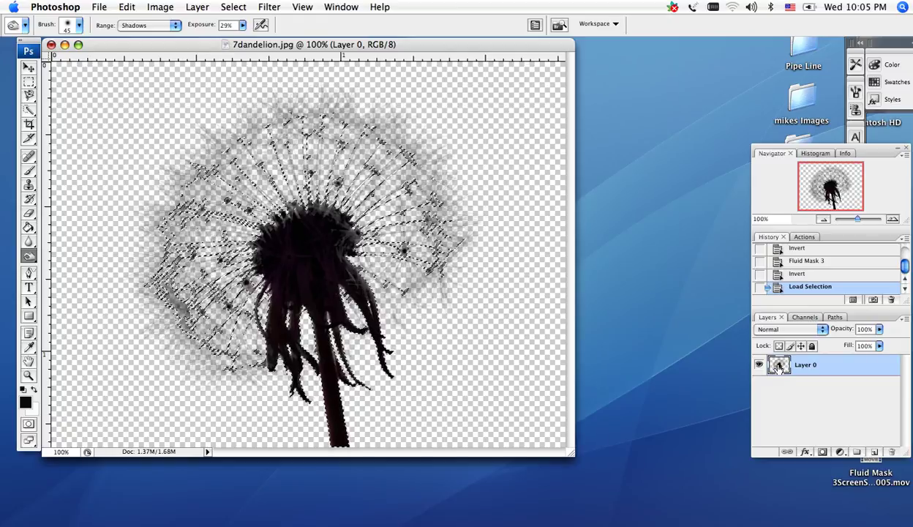
Add a layer mask to Layer 0 from the selection and view only that mask in grayscale
{"action": "left_click", "coordinate": [821, 453]}
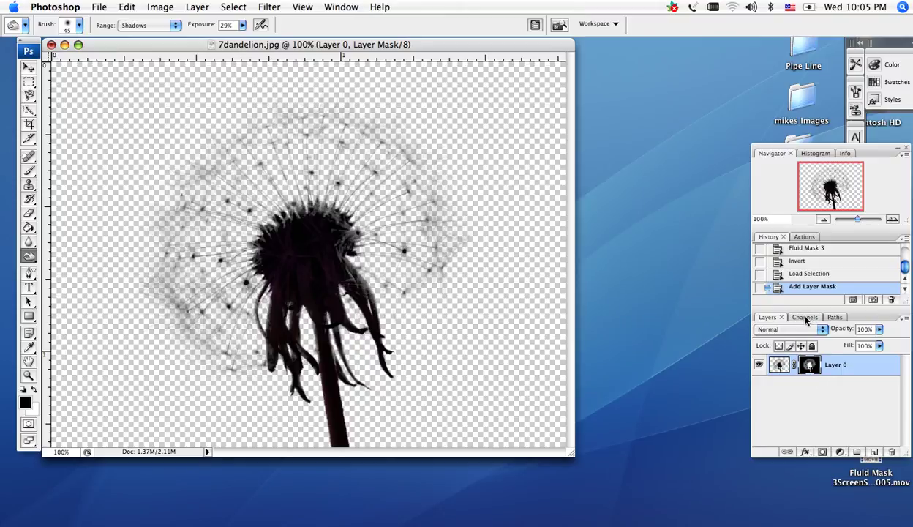
{"action": "left_click", "coordinate": [805, 317]}
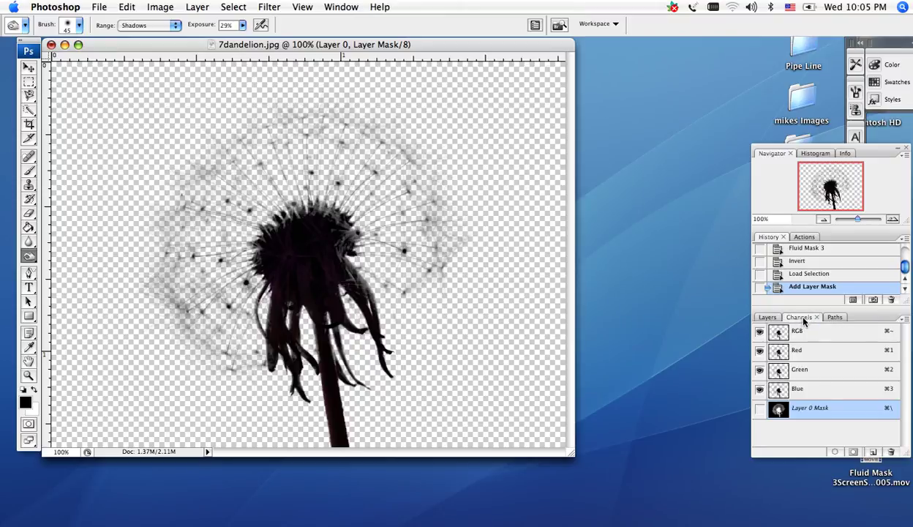
{"action": "left_click", "coordinate": [759, 410]}
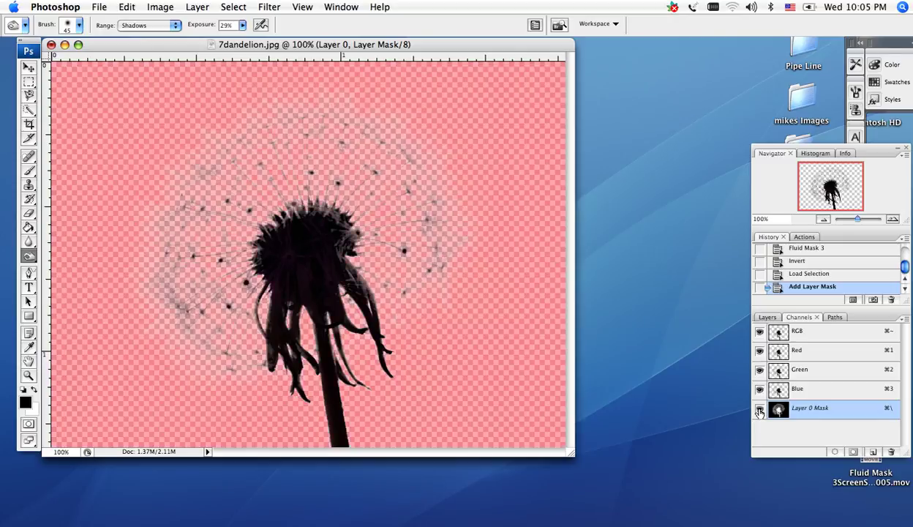
{"action": "left_click", "coordinate": [759, 333]}
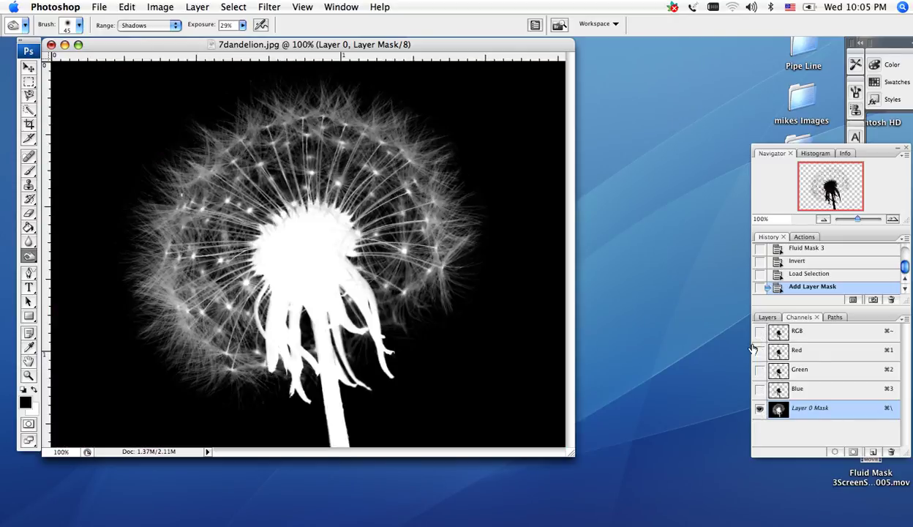